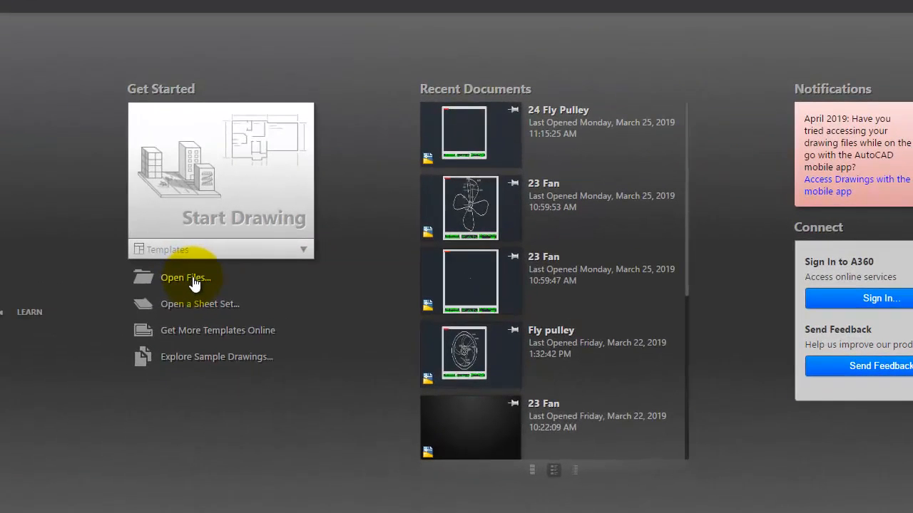
Open the practice drawing 02 Line1.dwg from the CADPRAC folder
left_click(191, 280)
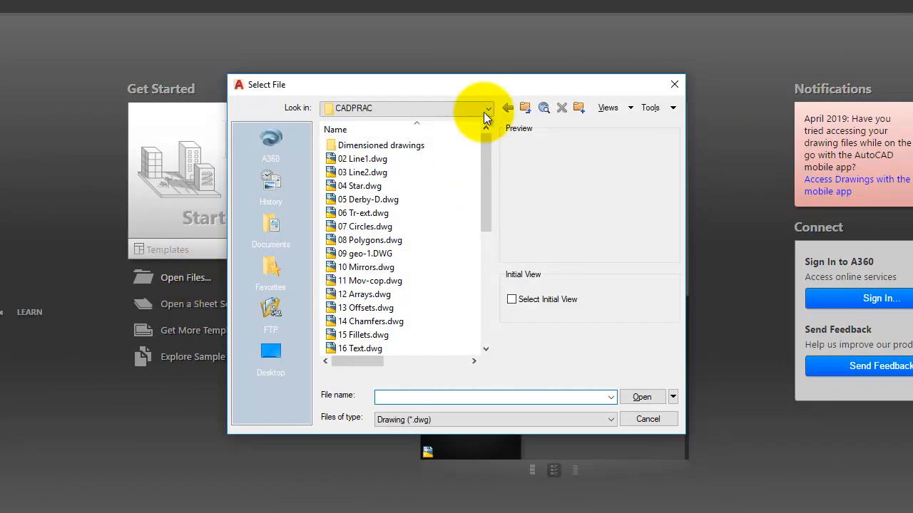
left_click(487, 108)
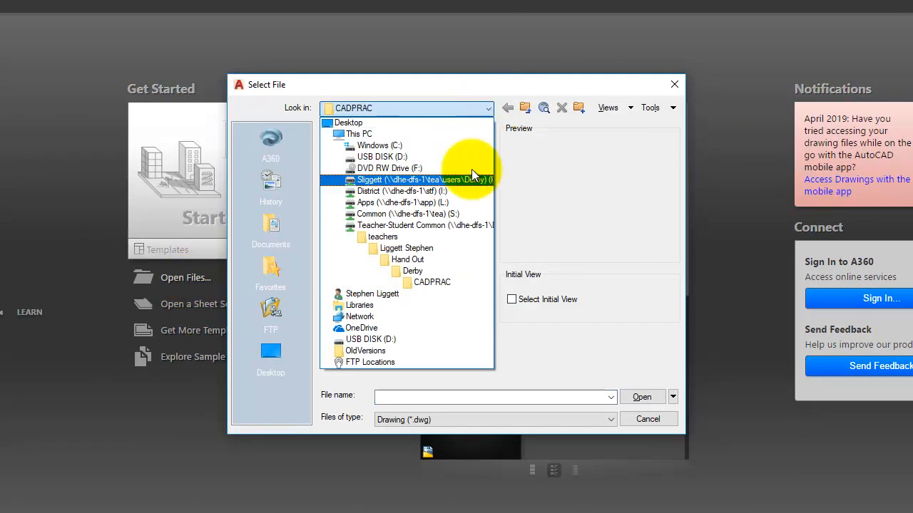
left_click(436, 237)
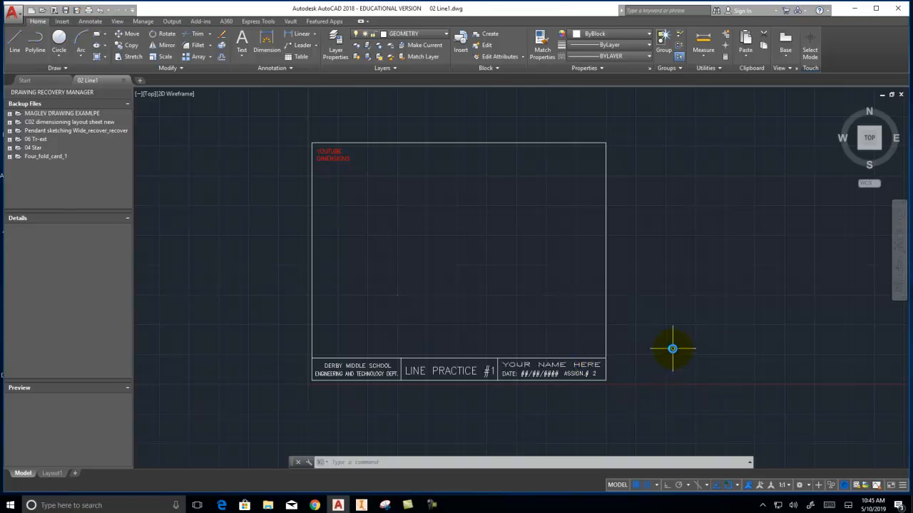
Draw a square one grid cell wide near the sheet's middle using lines, with a small square inside its lower-left corner
middle_click_drag(673, 349, 716, 357)
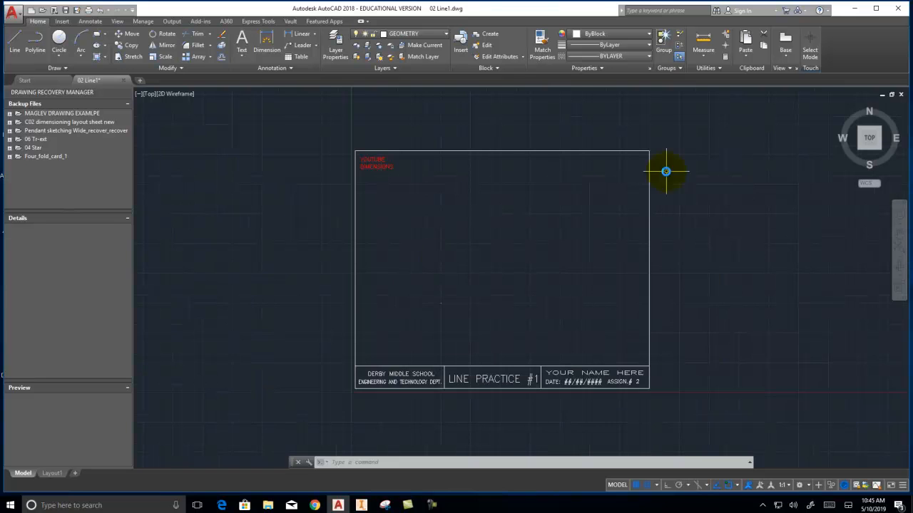
scroll(482, 272, "up", 2)
scroll(483, 273, "down", 2)
scroll(482, 272, "up", 2)
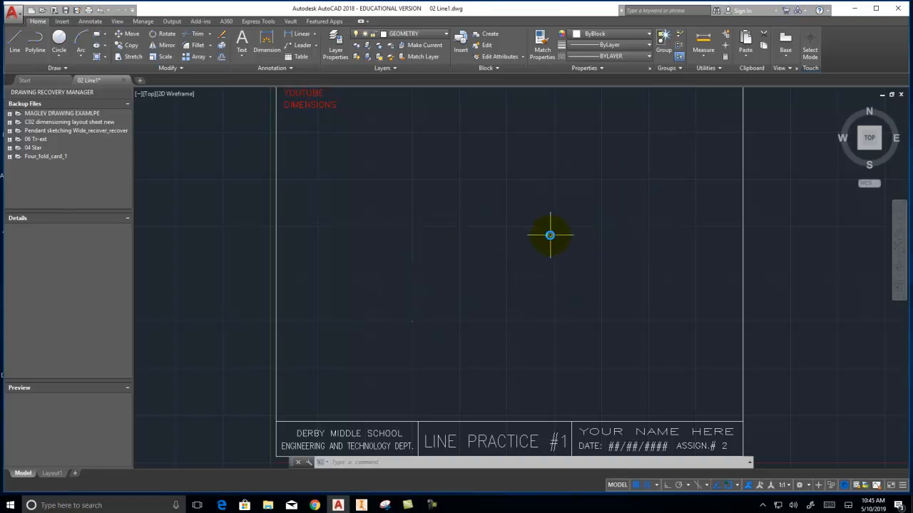
left_click(15, 40)
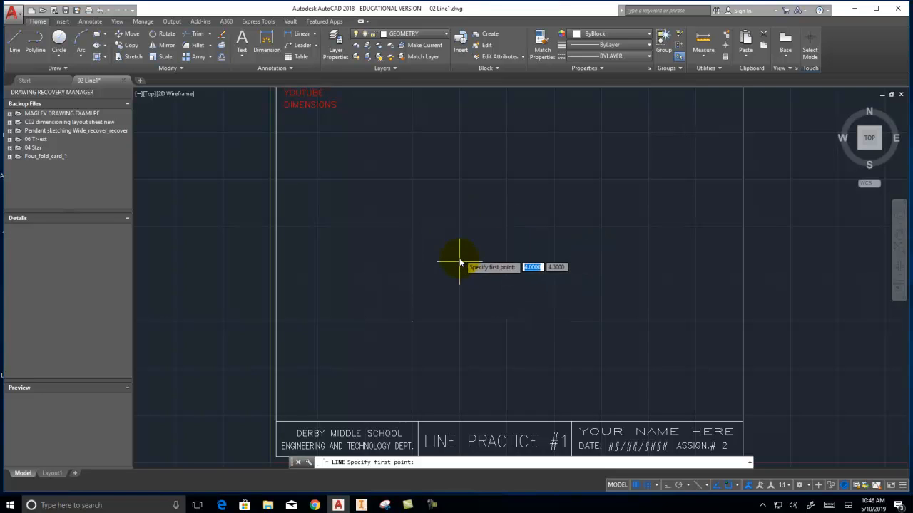
left_click(504, 271)
left_click(506, 227)
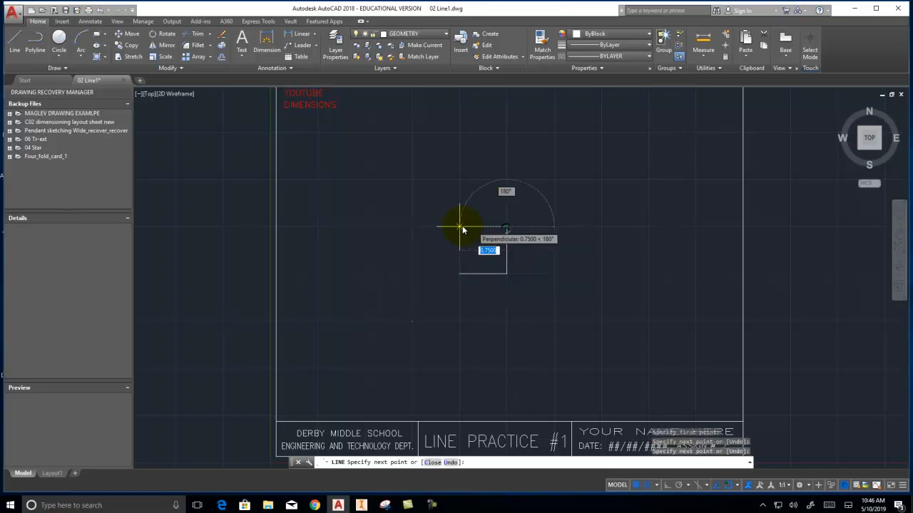
left_click(458, 227)
left_click(459, 273)
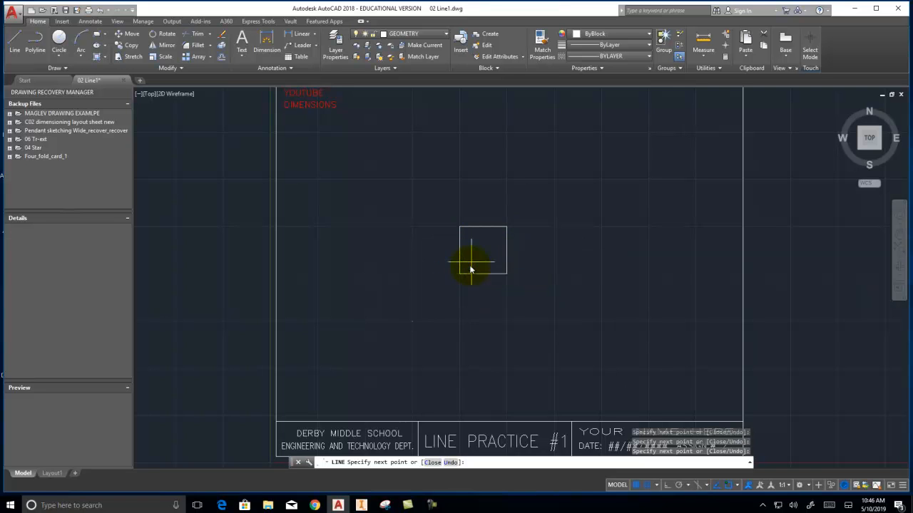
right_click(566, 285)
left_click(589, 290)
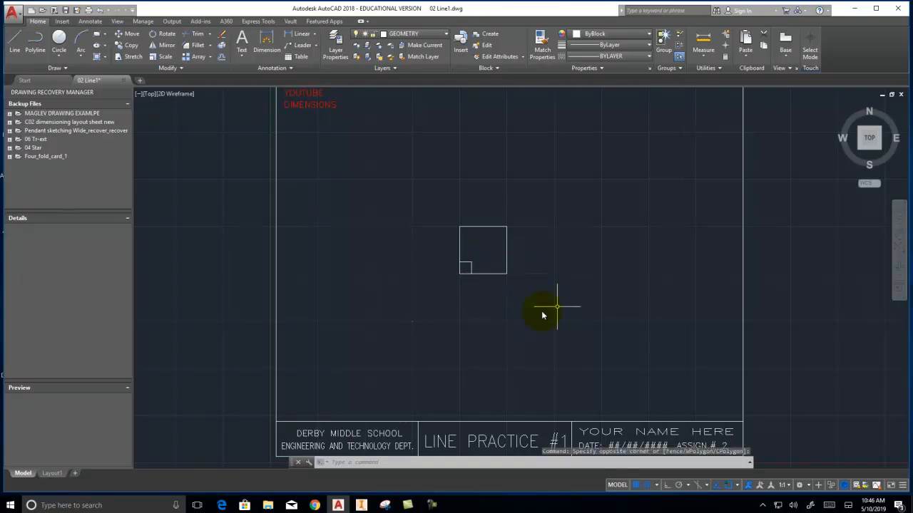
Select both squares and stretch the large square's lower-right corner outward, down and to the right
left_click(532, 290)
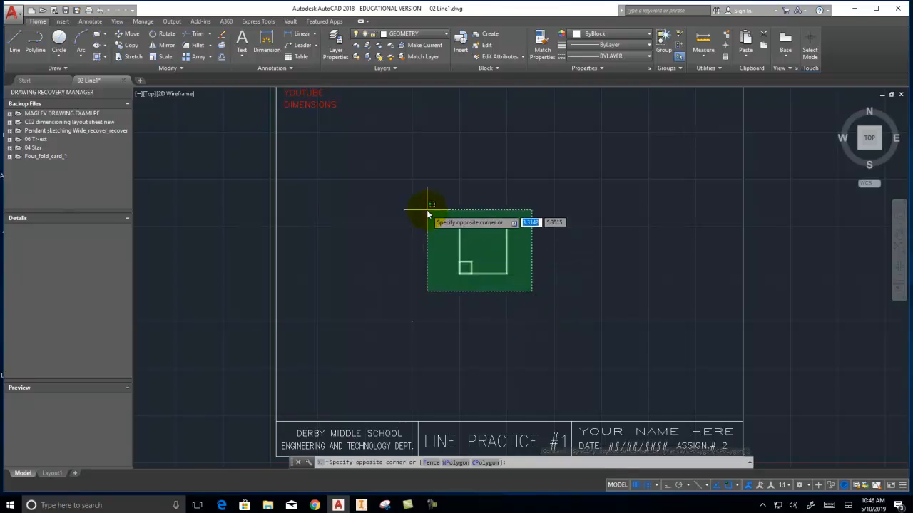
left_click(424, 210)
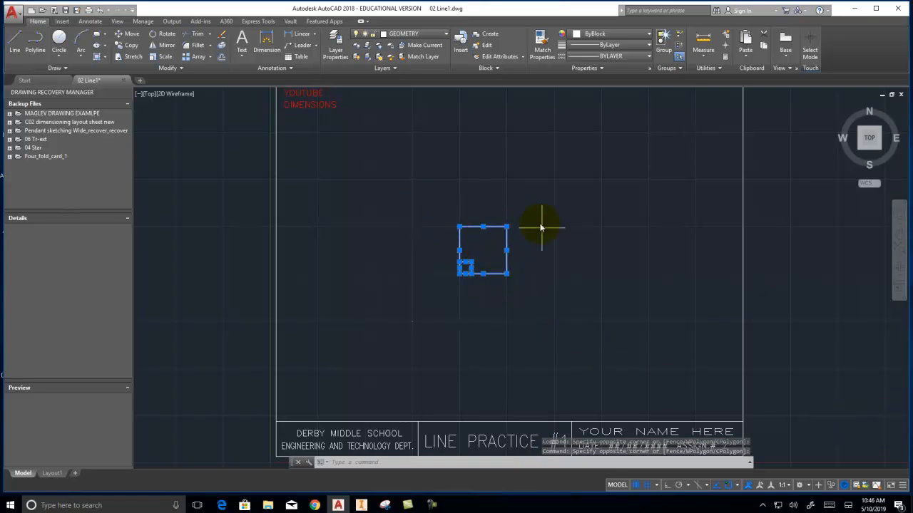
left_click(507, 275)
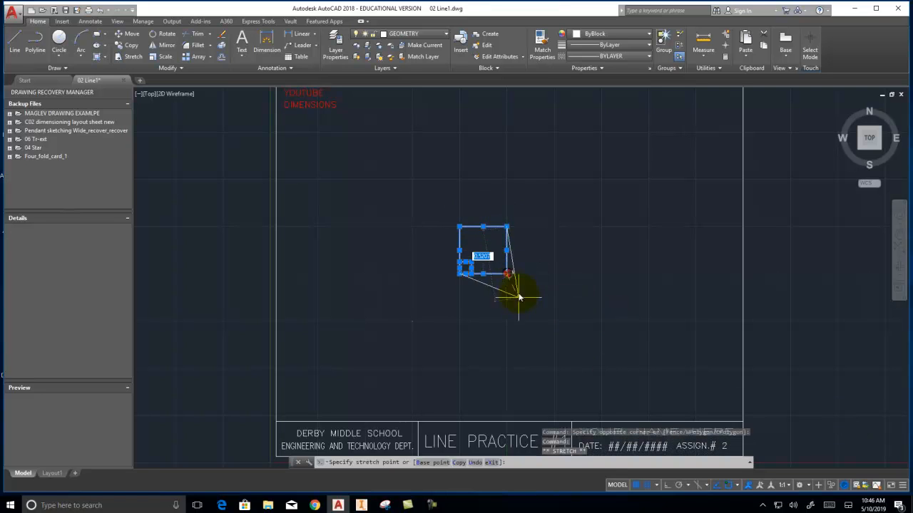
left_click(555, 297)
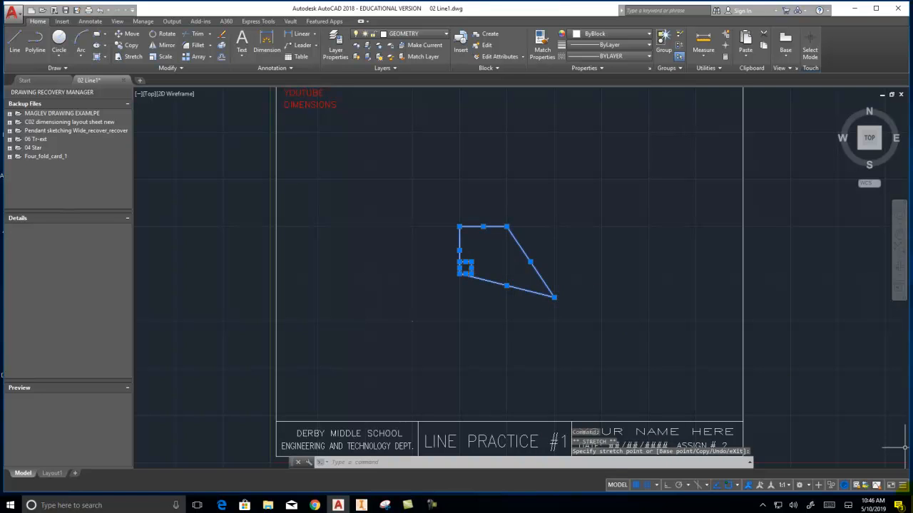
Move the slanted side away from the shape by its midpoint grip and delete all the selected practice lines
left_click(531, 266)
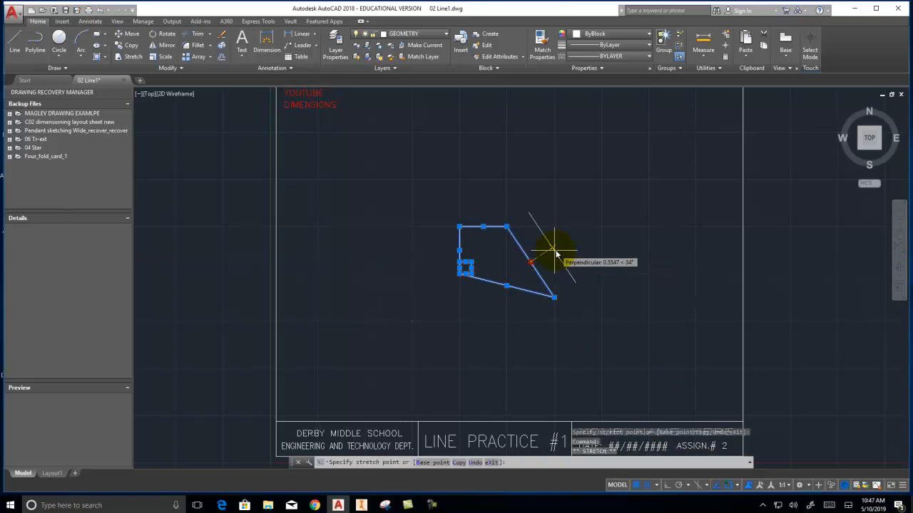
left_click(552, 248)
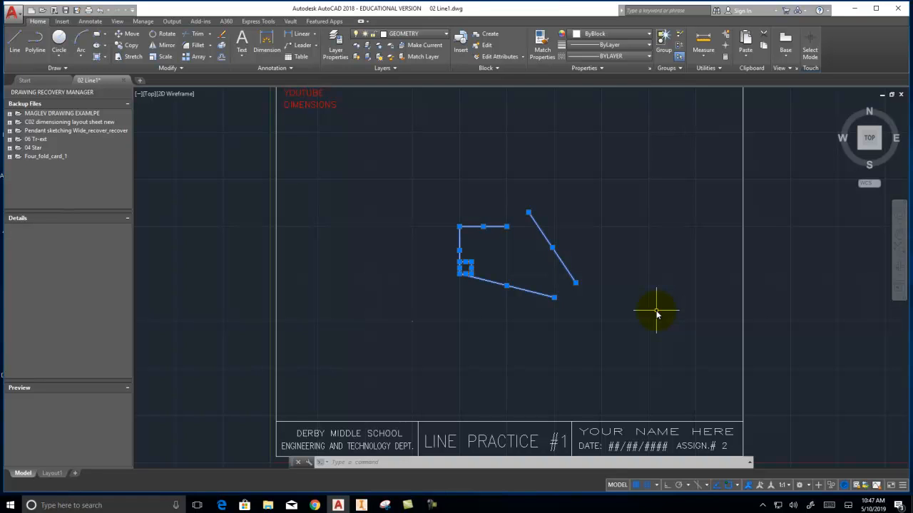
key("Delete")
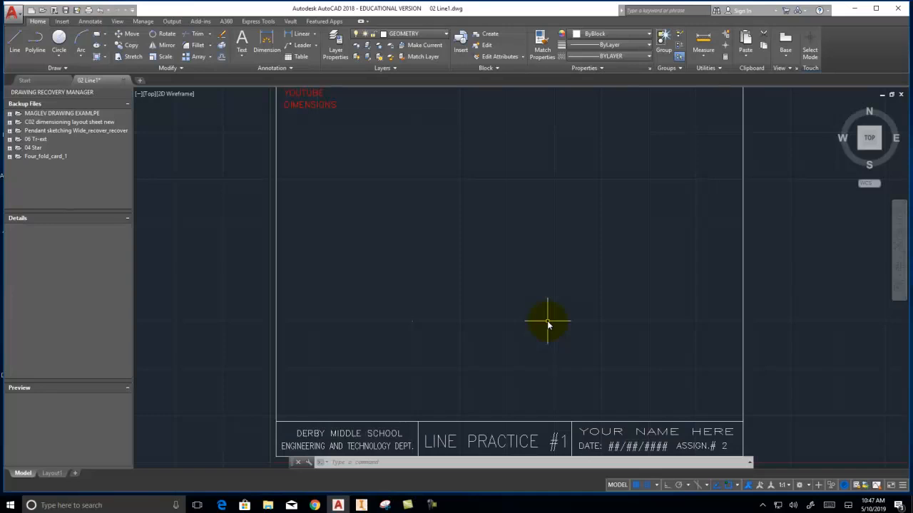
Draw a line 3 units long at a 45° angle, starting from a grid point near the middle of the sheet
left_click(12, 37)
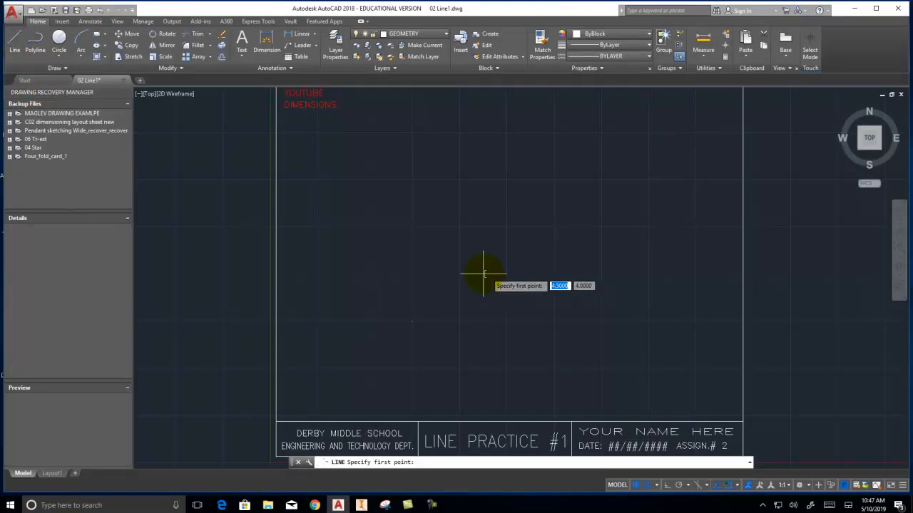
left_click(459, 275)
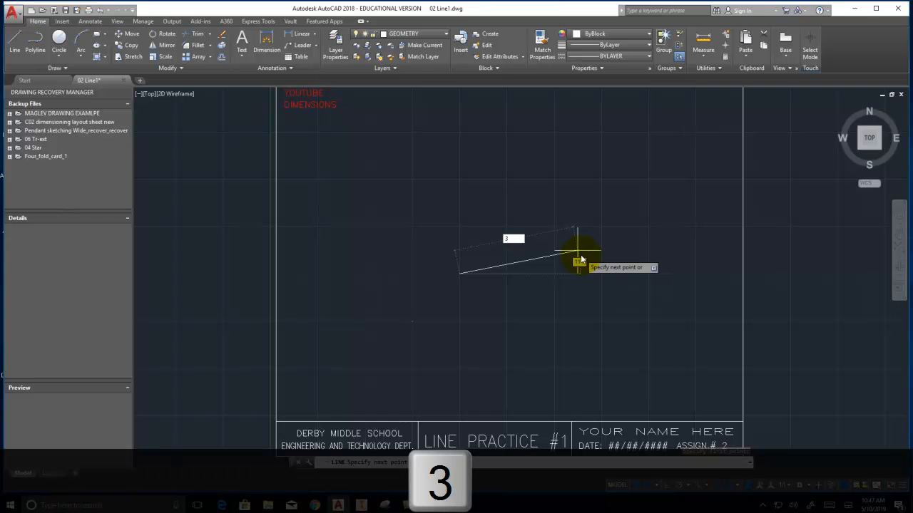
key("Tab")
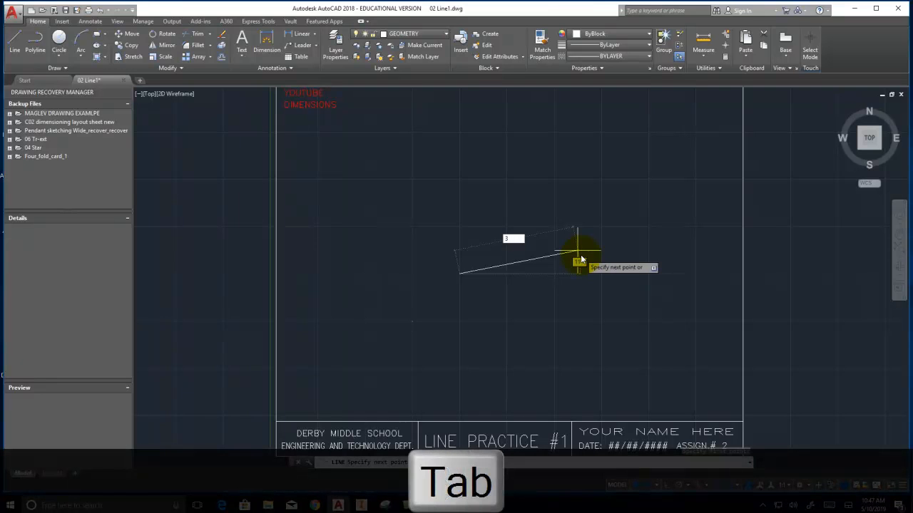
key("Tab")
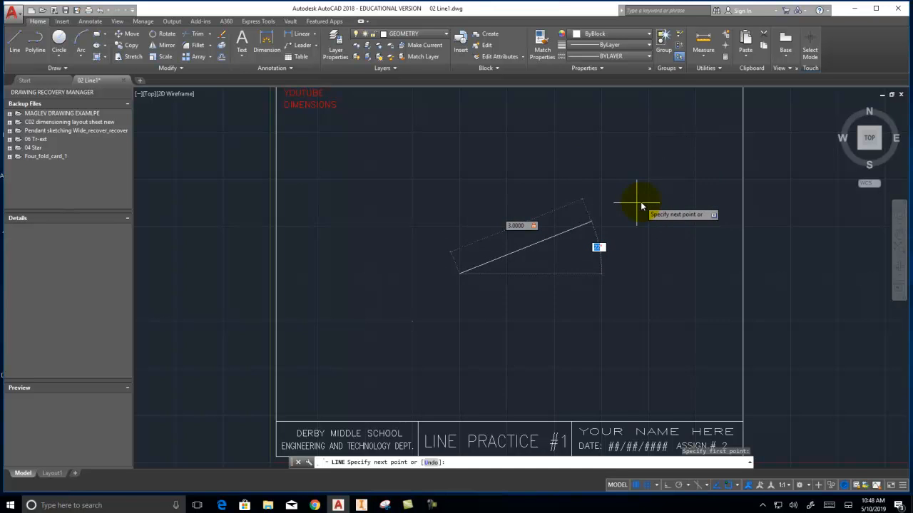
type("4")
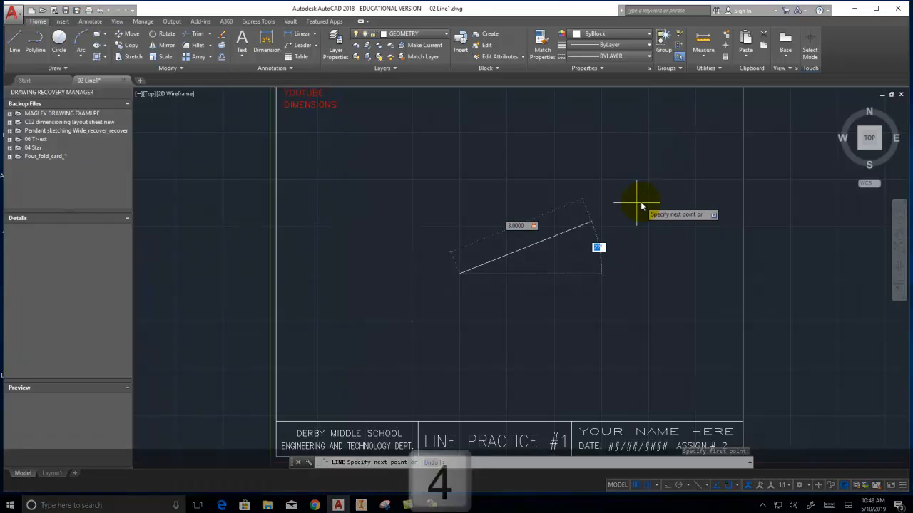
type("5")
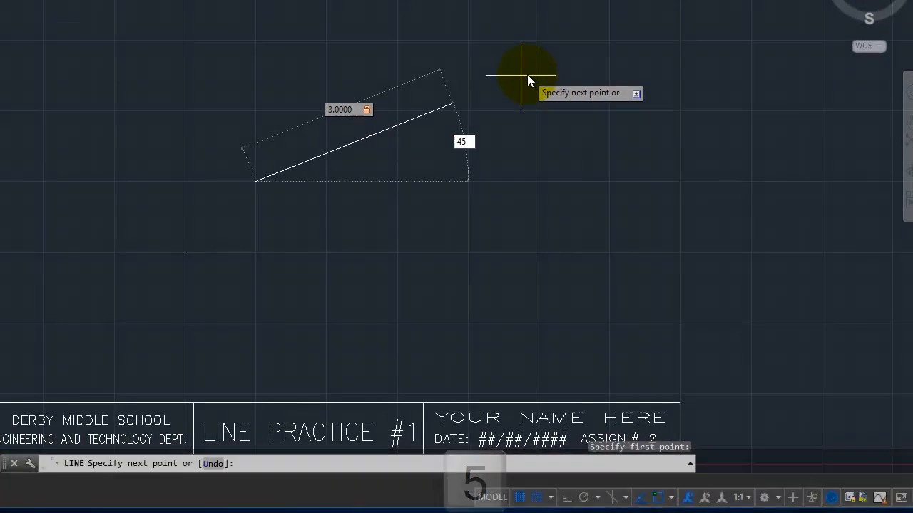
key("Tab")
key("Tab")
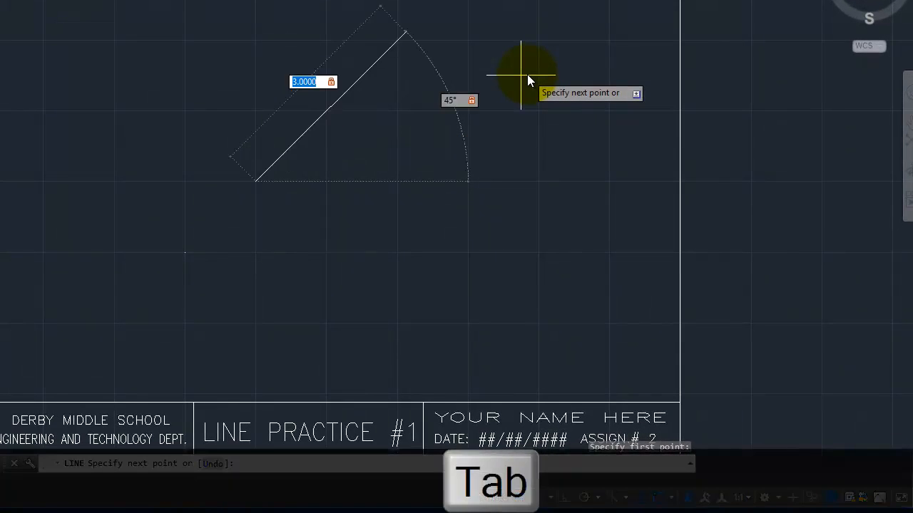
key("Tab")
key("Tab")
key("Tab")
key("Tab")
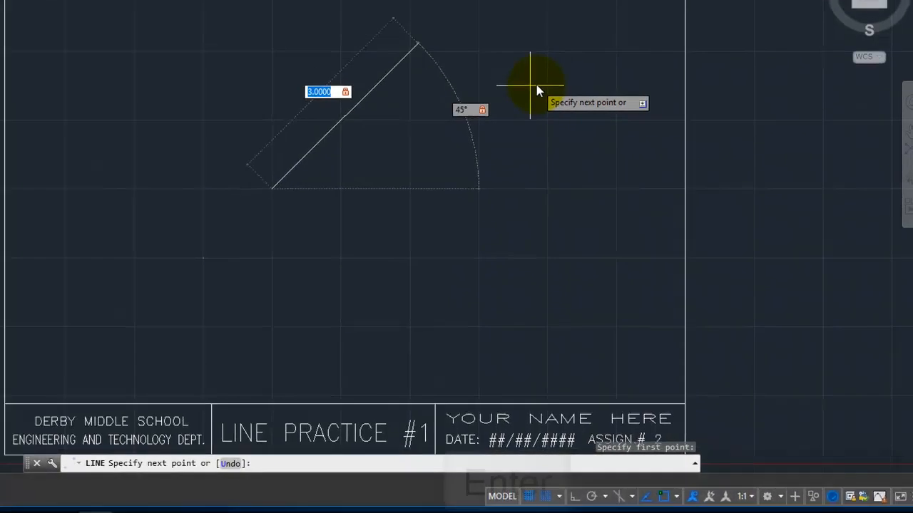
key("Return")
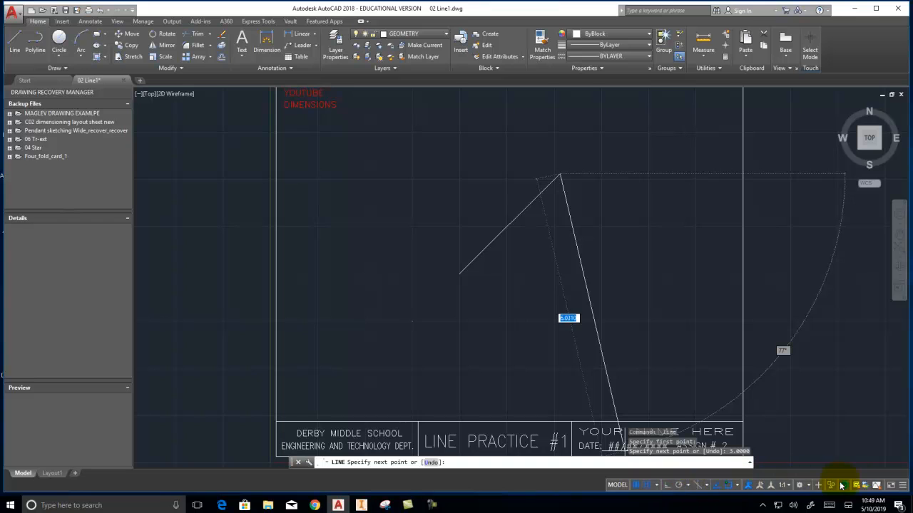
Toggle the grid display off and back on, and switch snapping to the drawing grid off, on and off again
left_click(638, 485)
left_click(638, 486)
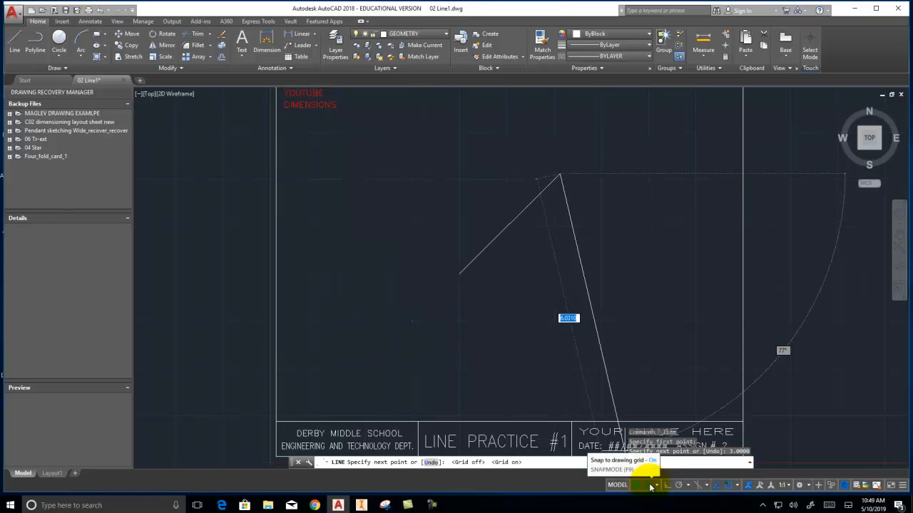
left_click(650, 487)
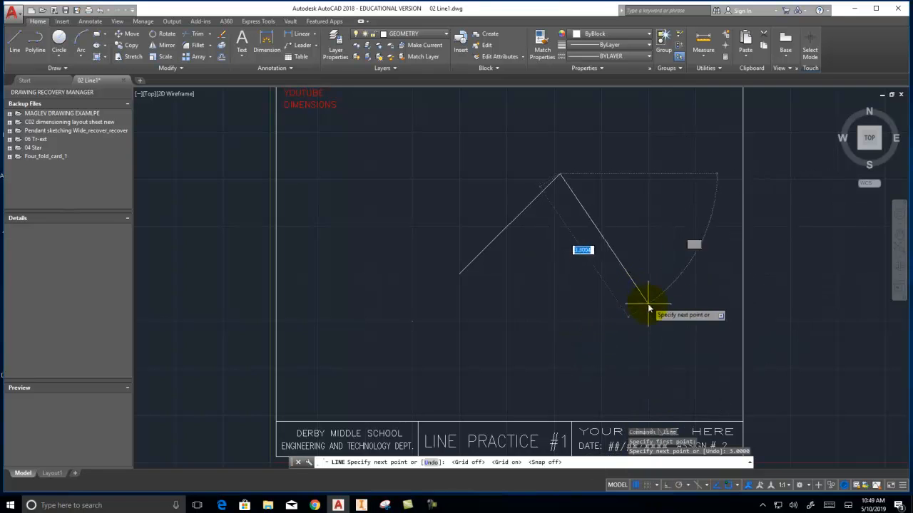
left_click(647, 486)
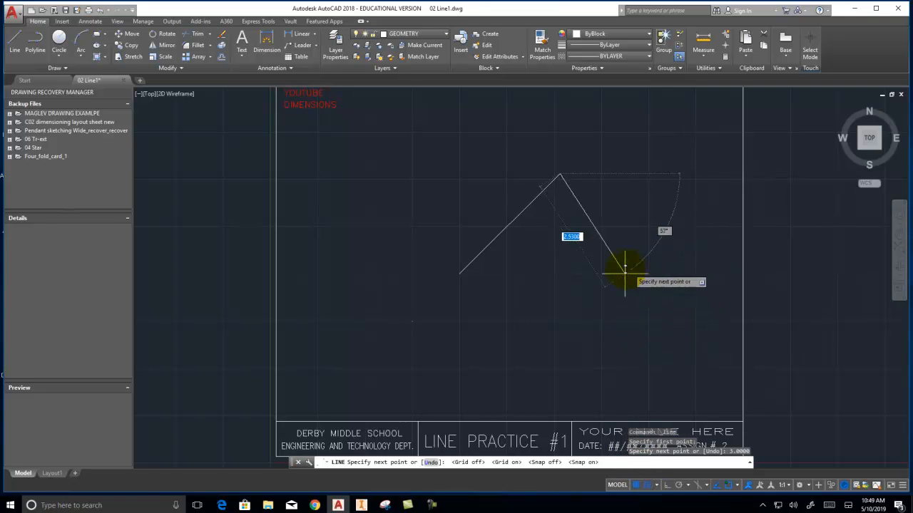
left_click(635, 484)
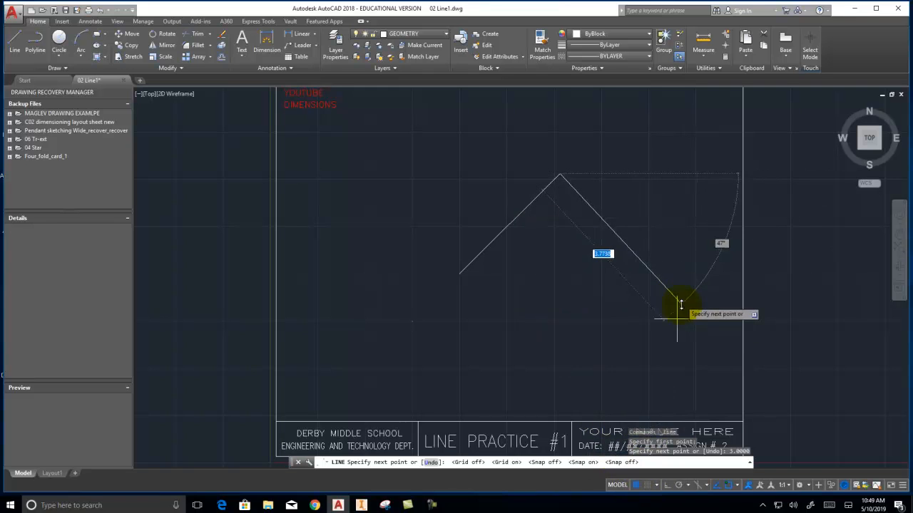